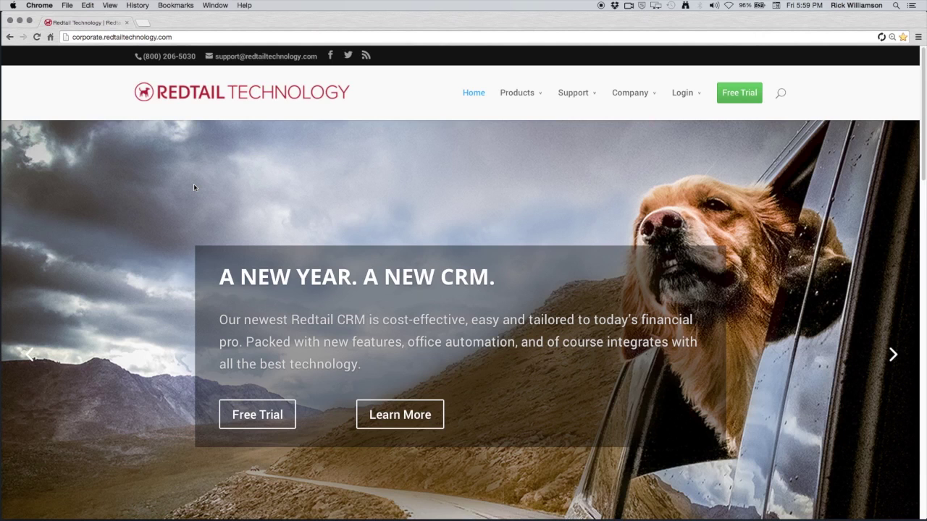
# Go to the Redtail CRM sign-in page from the homepage's Login menu.
pyautogui.moveTo(685, 97)
pyautogui.click(691, 142)
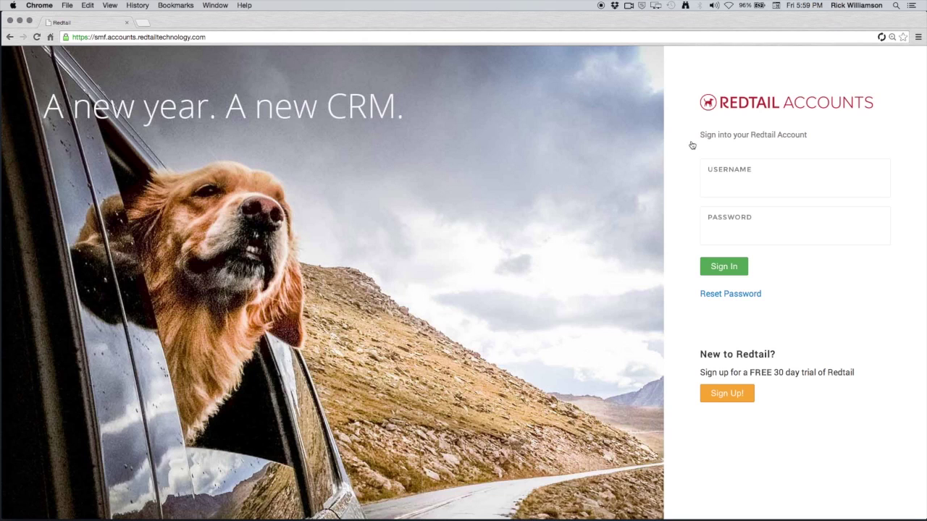
# Sign in with the trial account username and bring up the Add New Stuff item list.
pyautogui.write('SalesTrial')
pyautogui.press('Return')
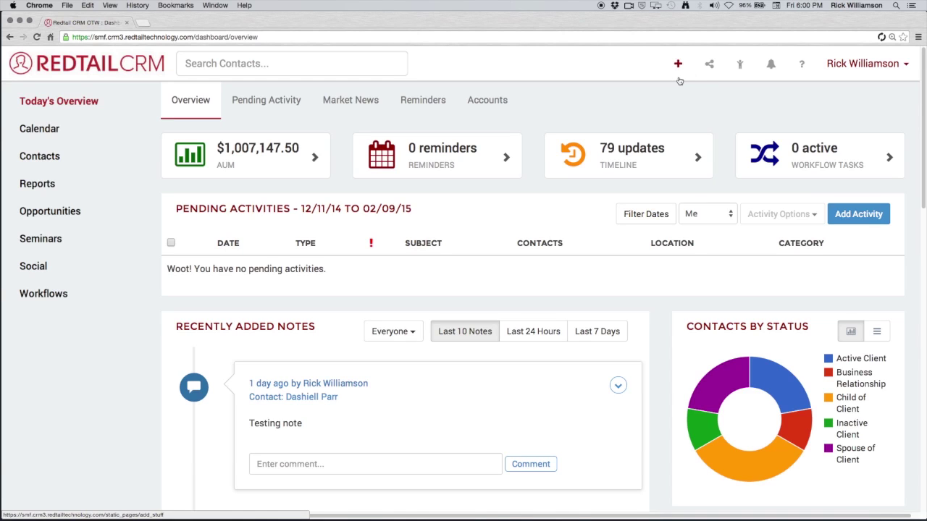
pyautogui.click(680, 79)
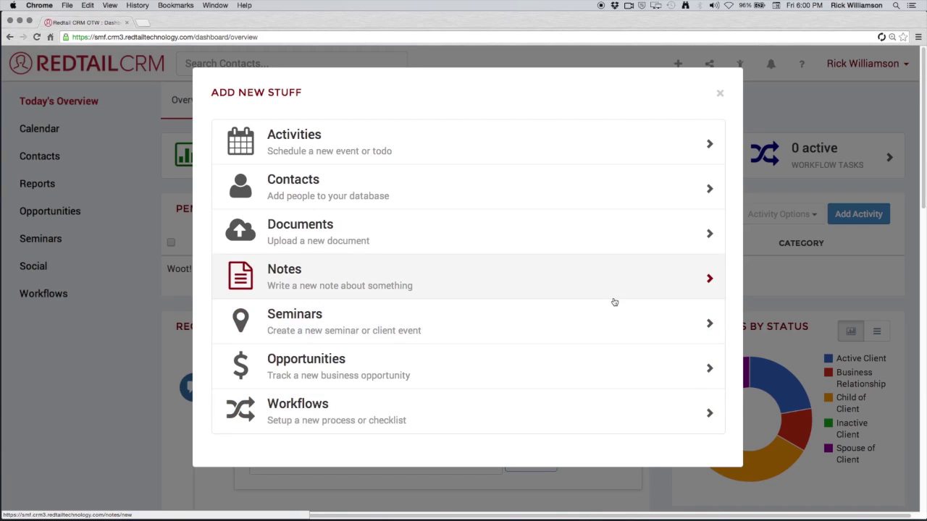
pyautogui.click(719, 93)
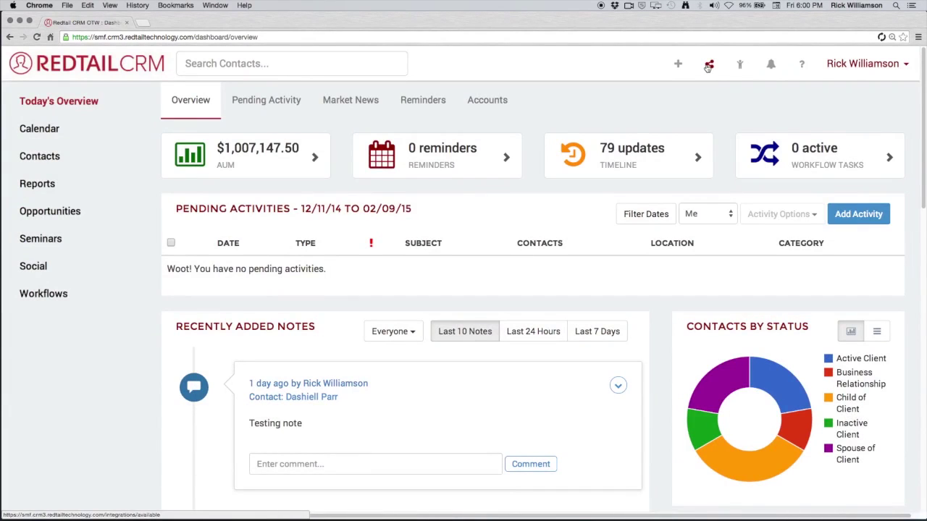
pyautogui.click(708, 67)
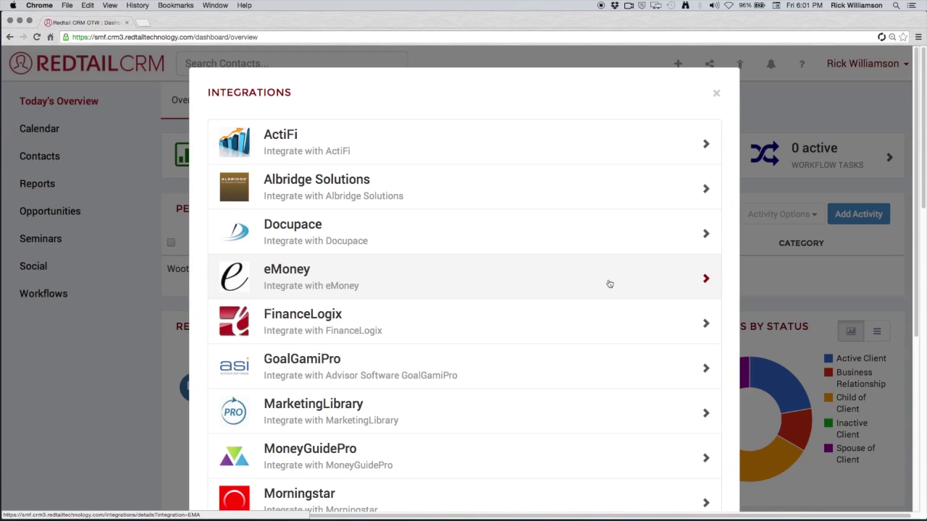
pyautogui.click(559, 206)
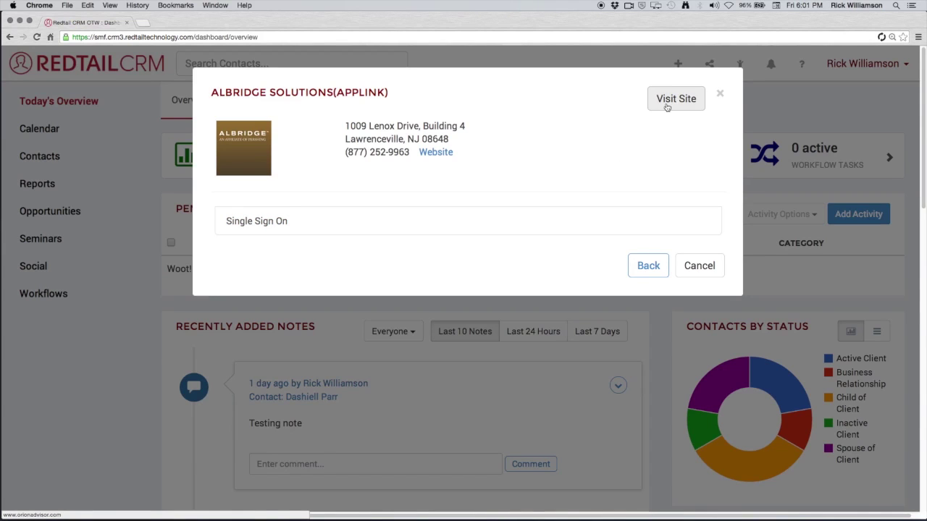
pyautogui.click(649, 268)
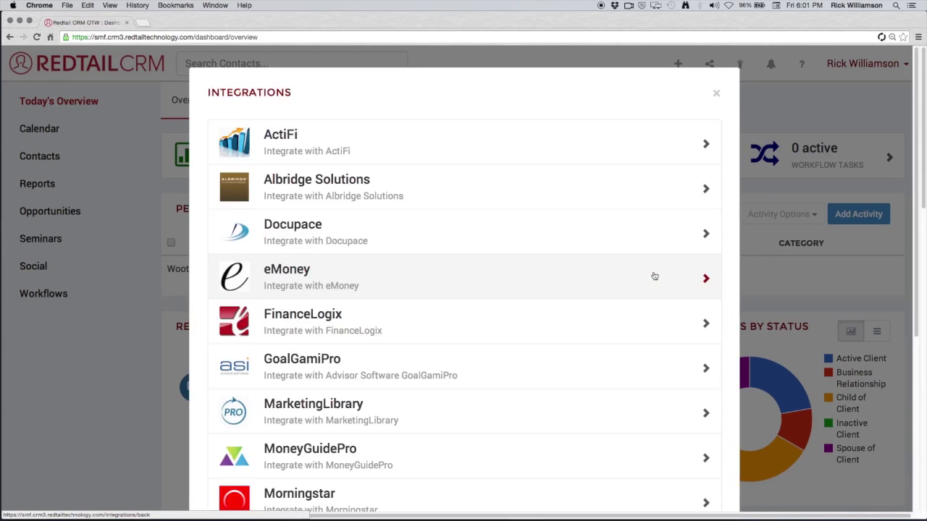
pyautogui.click(635, 330)
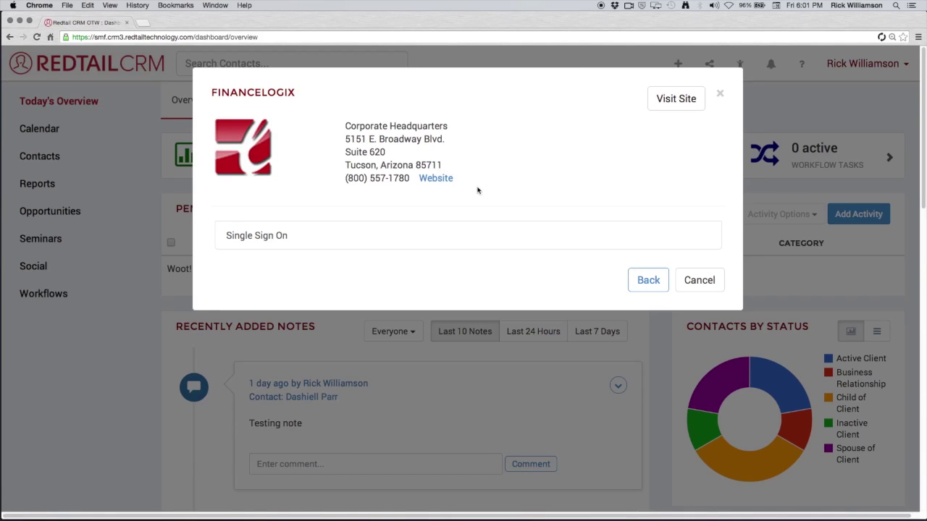
pyautogui.click(699, 282)
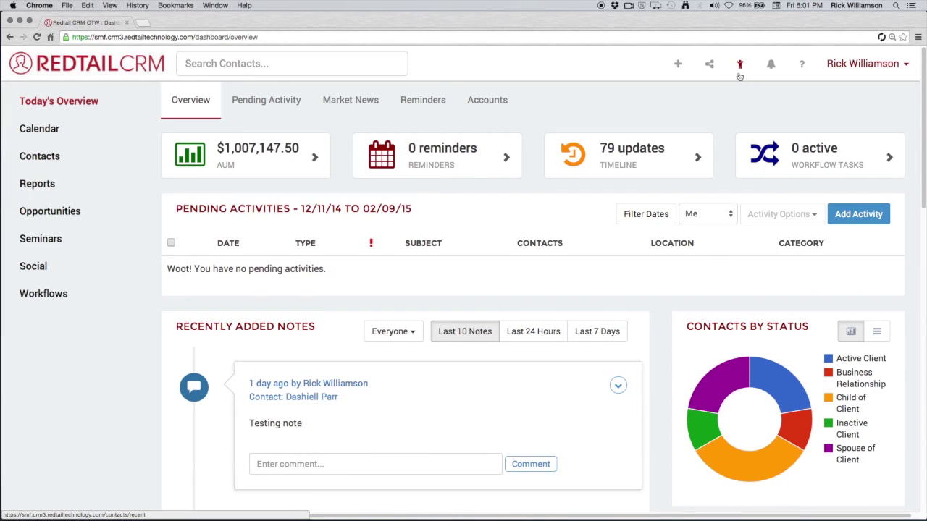
pyautogui.click(739, 75)
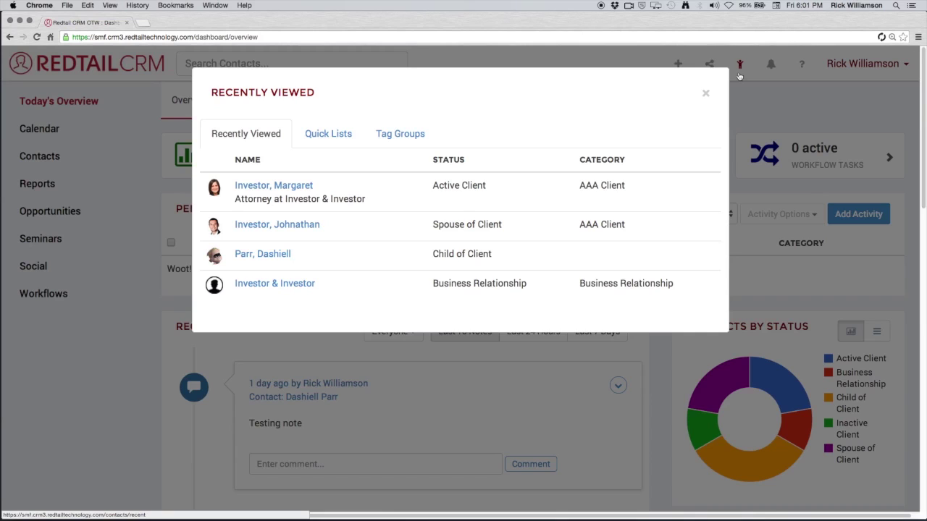
pyautogui.click(327, 144)
pyautogui.click(386, 148)
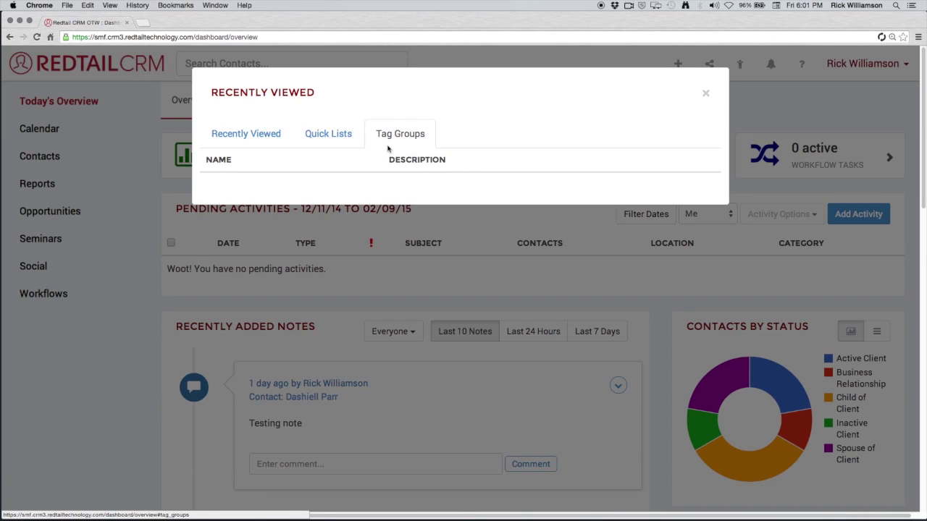
pyautogui.click(341, 136)
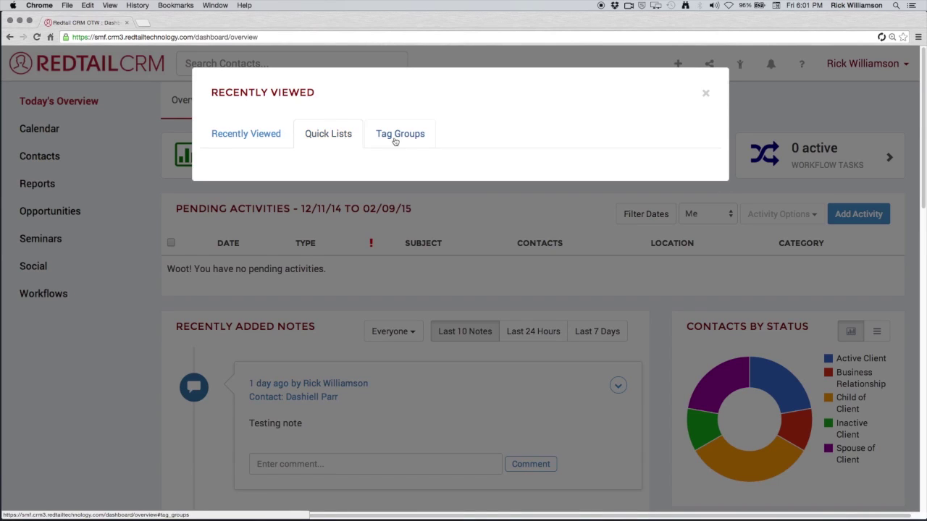
pyautogui.click(706, 93)
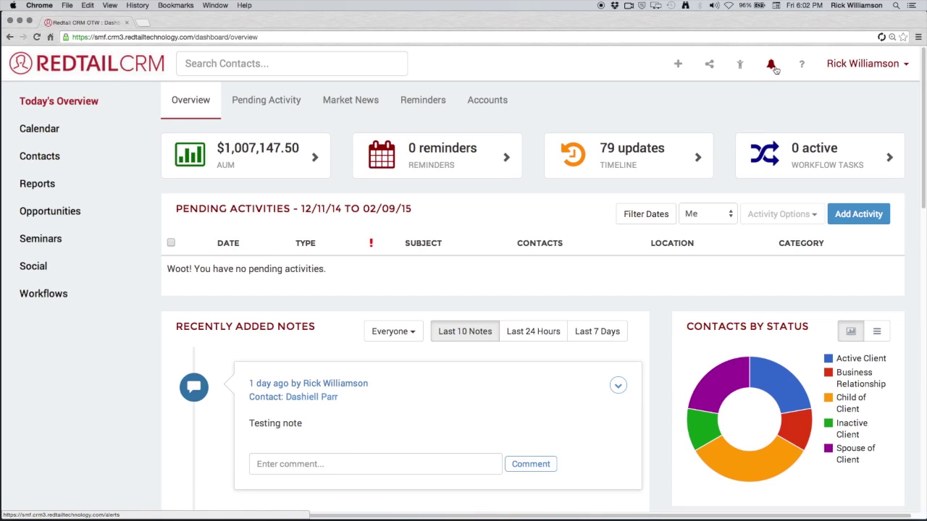
pyautogui.click(774, 68)
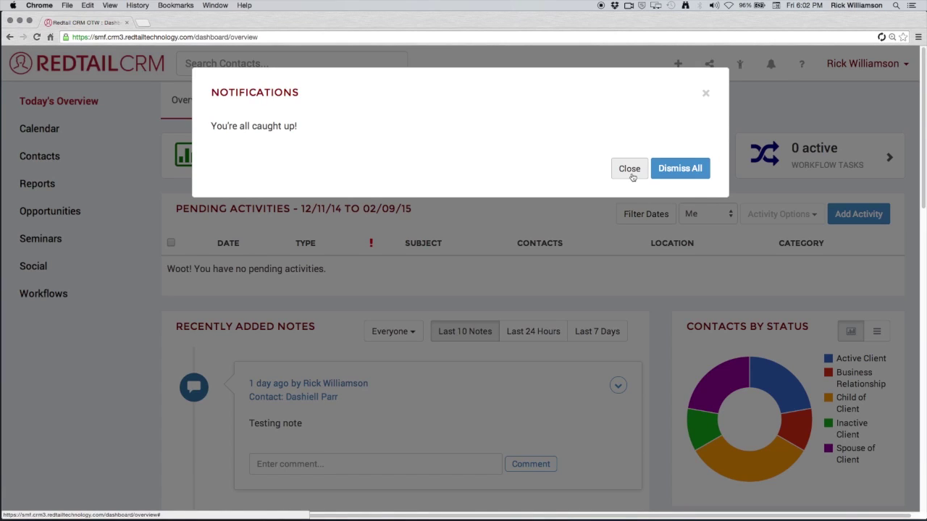
pyautogui.click(629, 169)
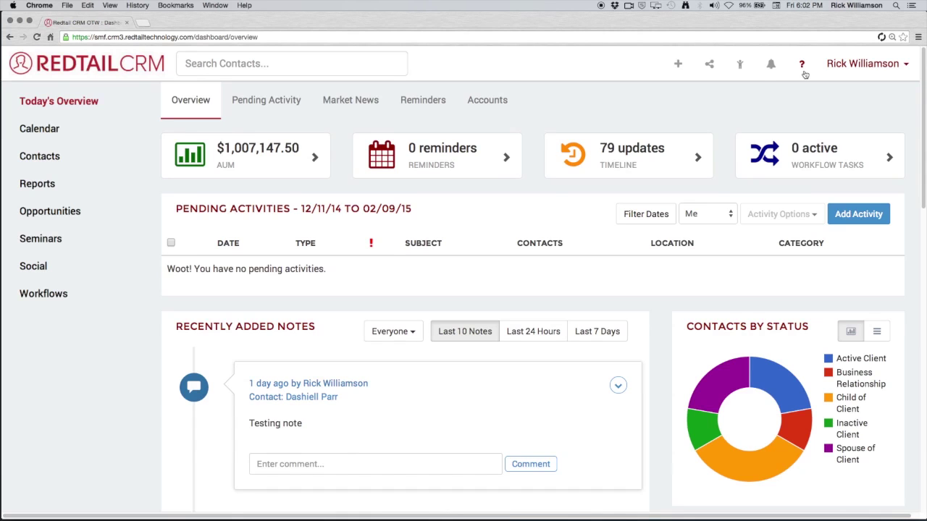
pyautogui.click(803, 72)
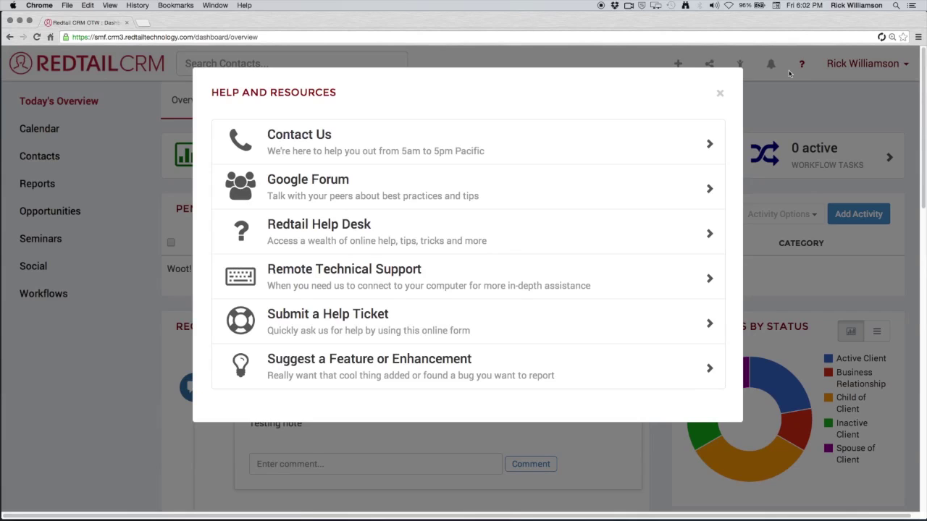
pyautogui.click(720, 95)
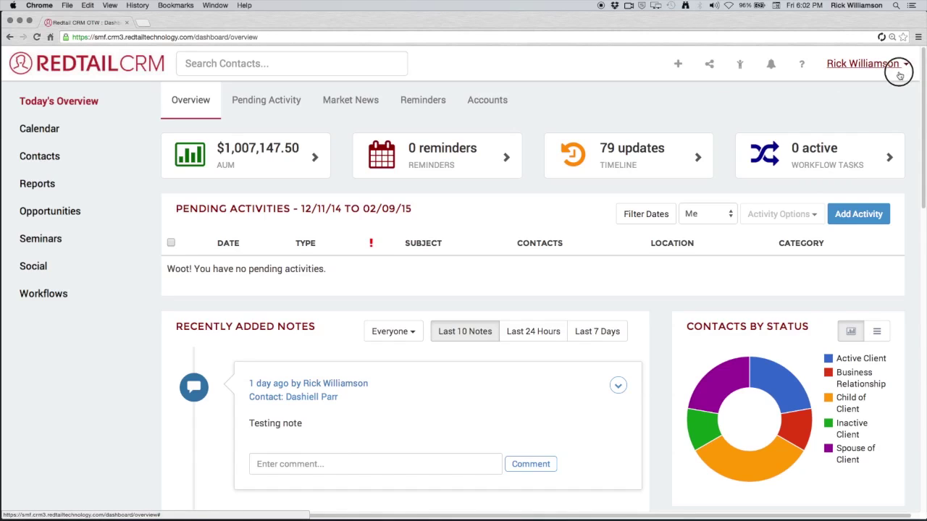
pyautogui.click(899, 73)
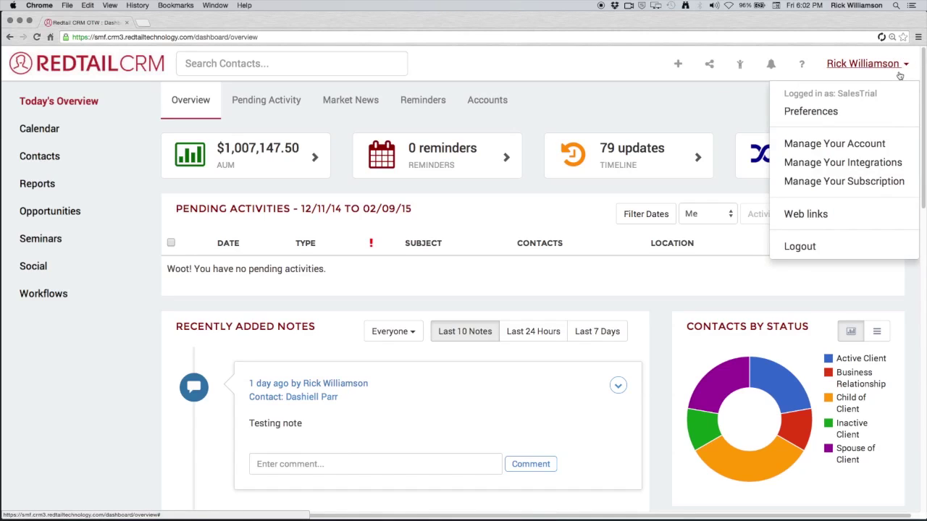
pyautogui.click(872, 147)
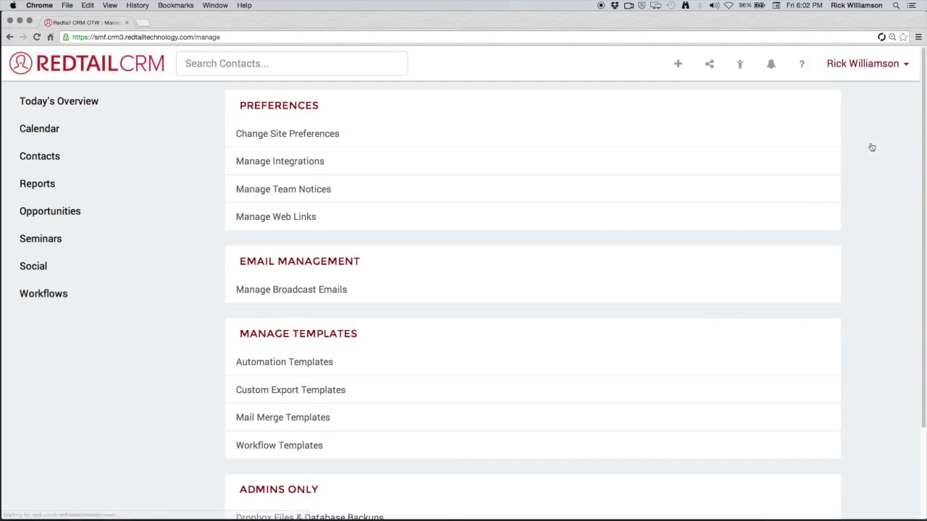
pyautogui.scroll(-1, 641, 284)
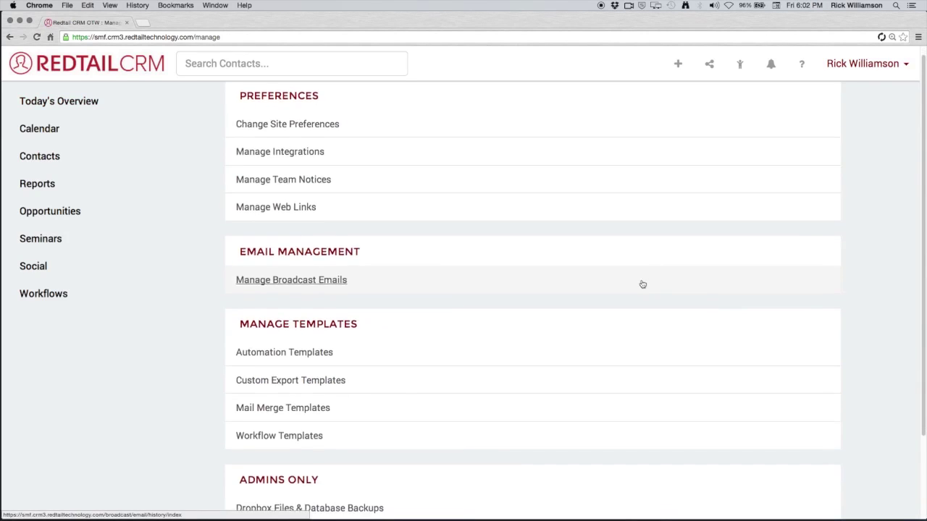
pyautogui.scroll(-3, 643, 284)
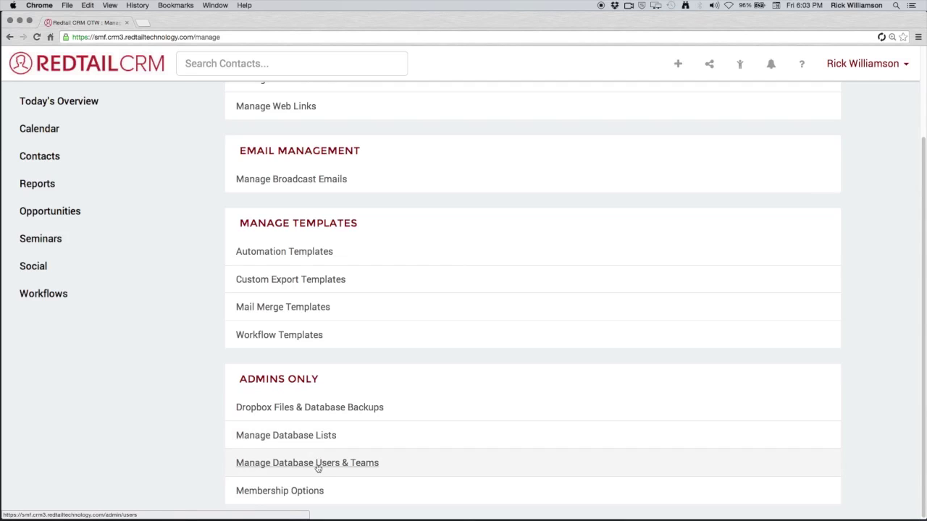
pyautogui.click(318, 464)
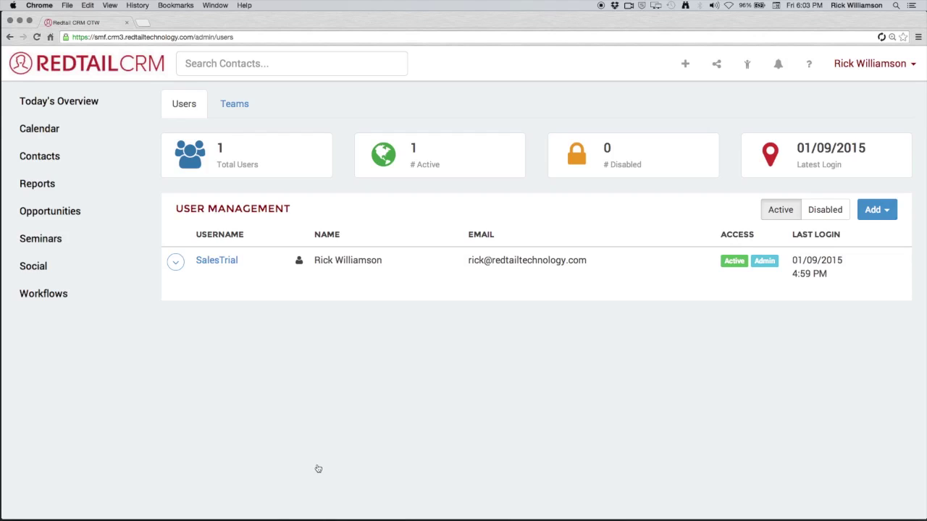
pyautogui.click(879, 211)
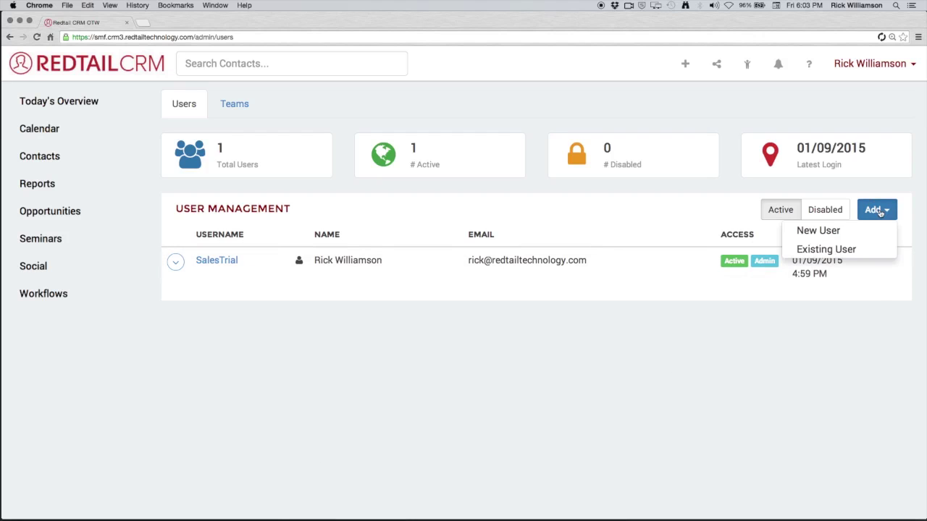
# Start a new user and enter its username, password twice, e-mail, first and last name.
pyautogui.click(846, 237)
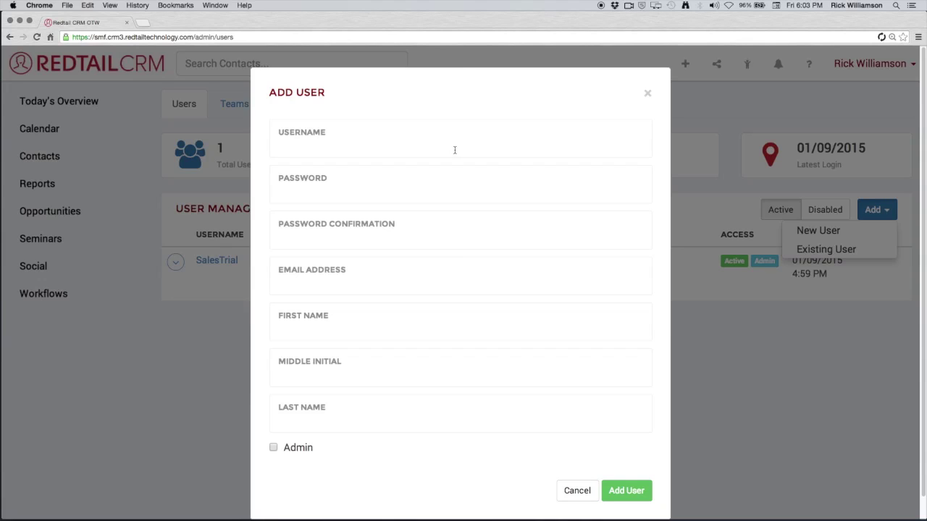
pyautogui.click(455, 150)
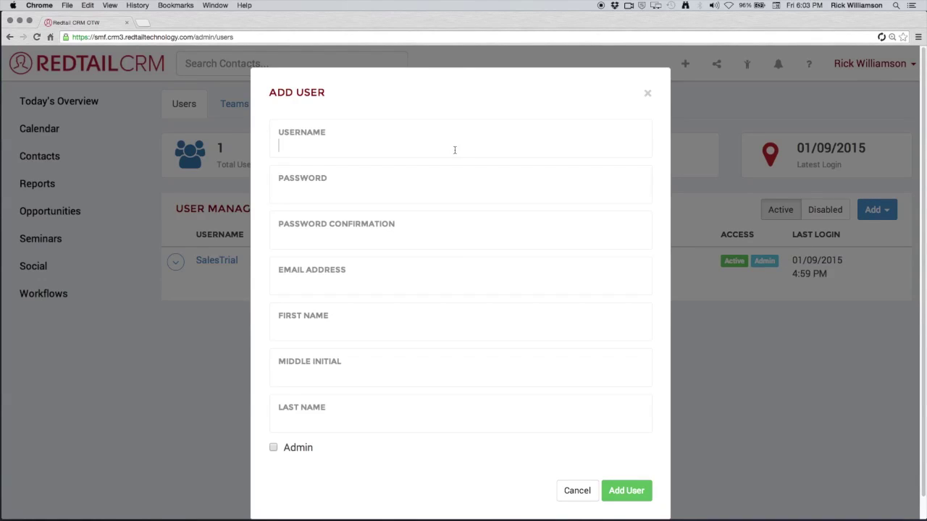
pyautogui.write('BobbyRT')
pyautogui.press('Tab')
pyautogui.write('••••••••')
pyautogui.press('Tab')
pyautogui.write('••••••••')
pyautogui.press('Tab')
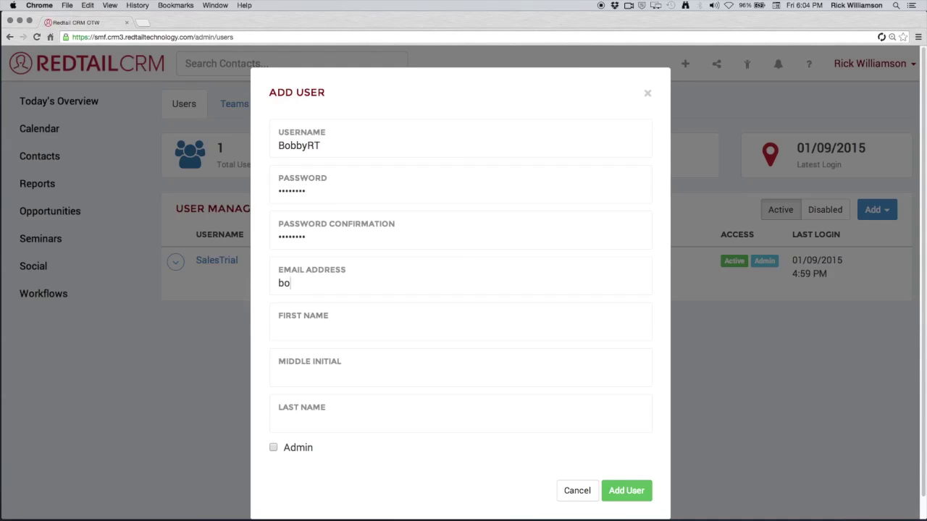
pyautogui.press('Tab')
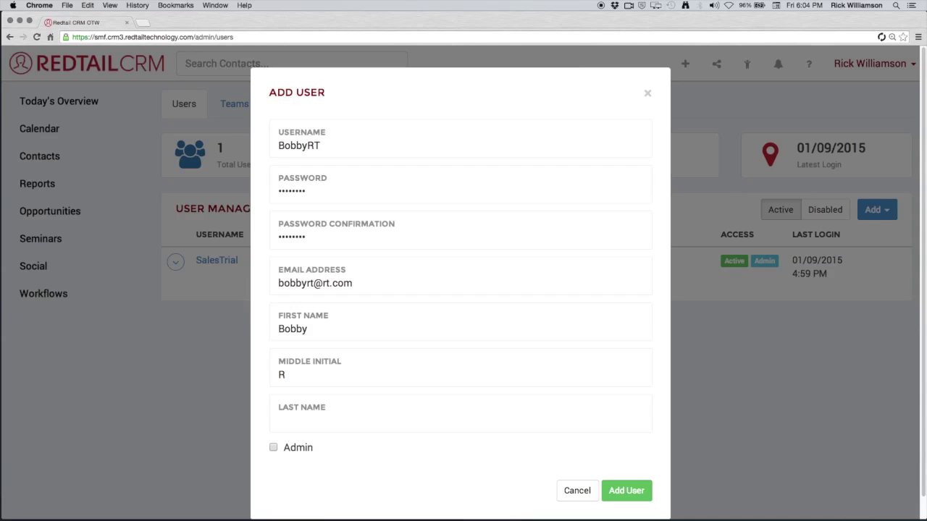
pyautogui.press('Tab')
# Grant admin access, append 'RT' to the username, and create the user.
pyautogui.click(274, 449)
pyautogui.click(341, 149)
pyautogui.write('RT')
pyautogui.click(623, 494)
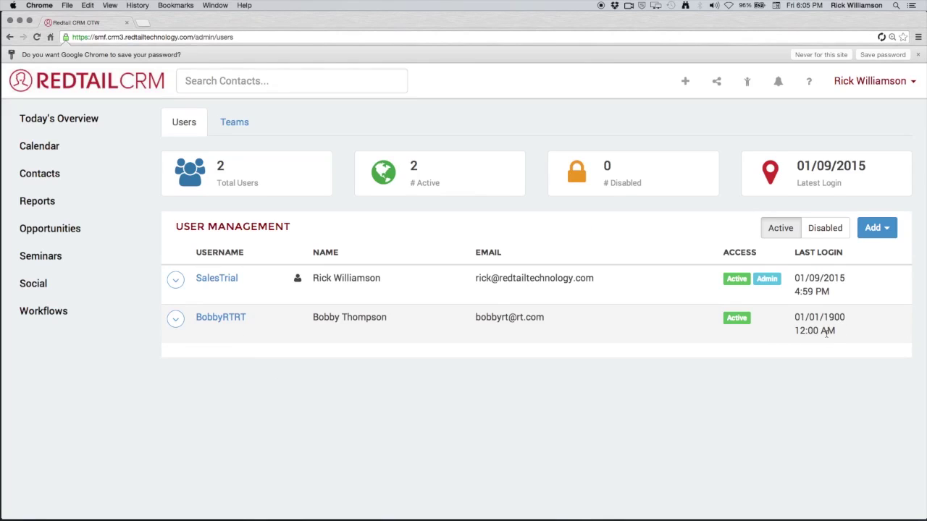
# Tick Admin in the new user's Edit User Info and save the update.
pyautogui.moveTo(797, 317); pyautogui.dragTo(856, 321)
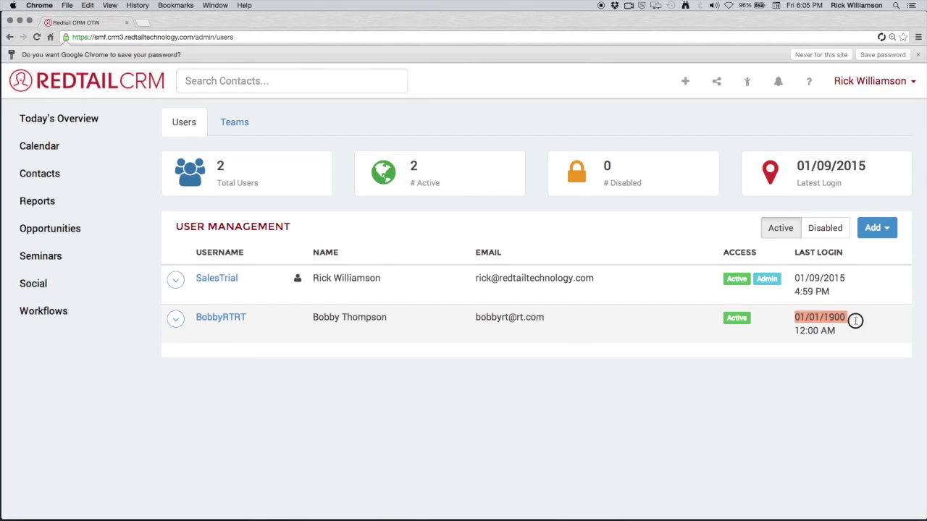
pyautogui.click(801, 347)
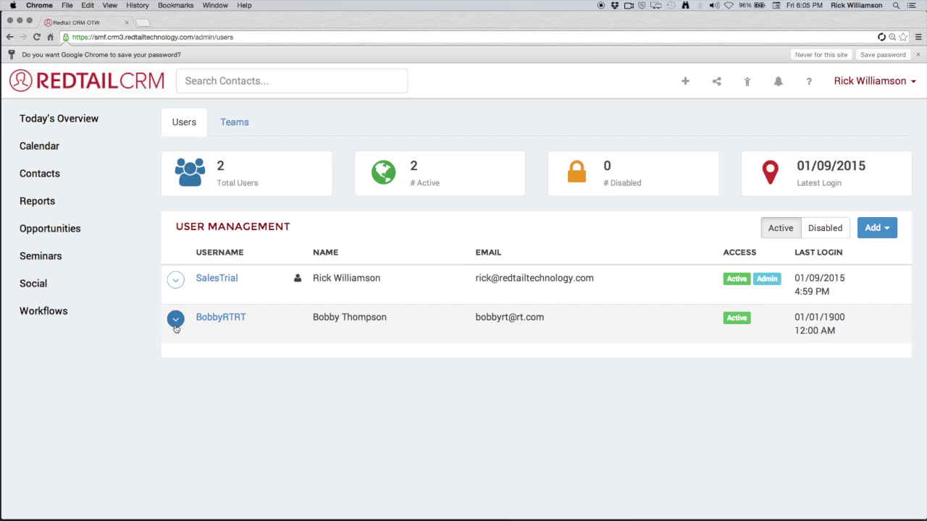
pyautogui.click(175, 321)
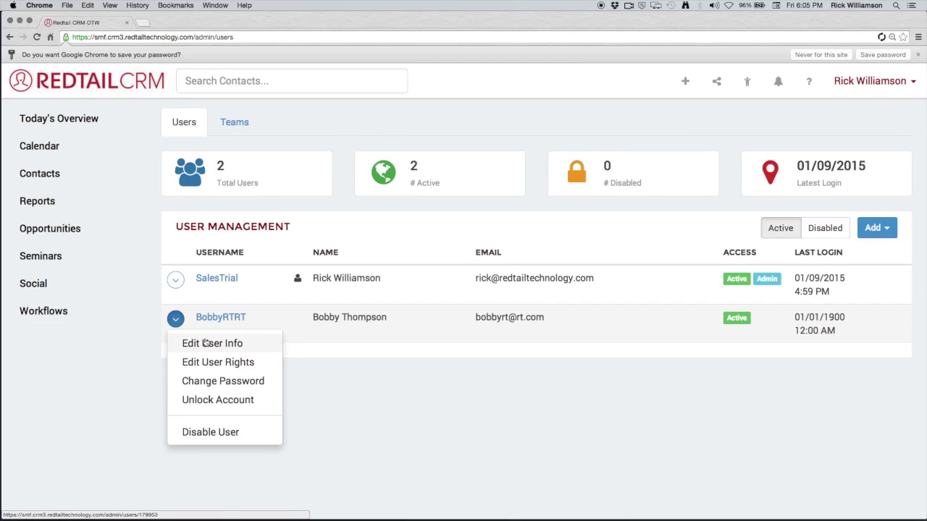
pyautogui.click(206, 343)
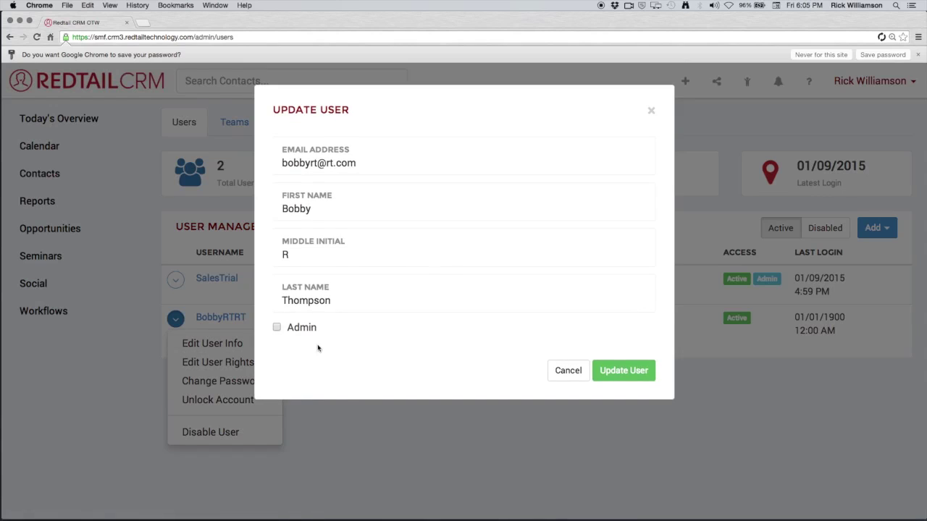
pyautogui.click(278, 331)
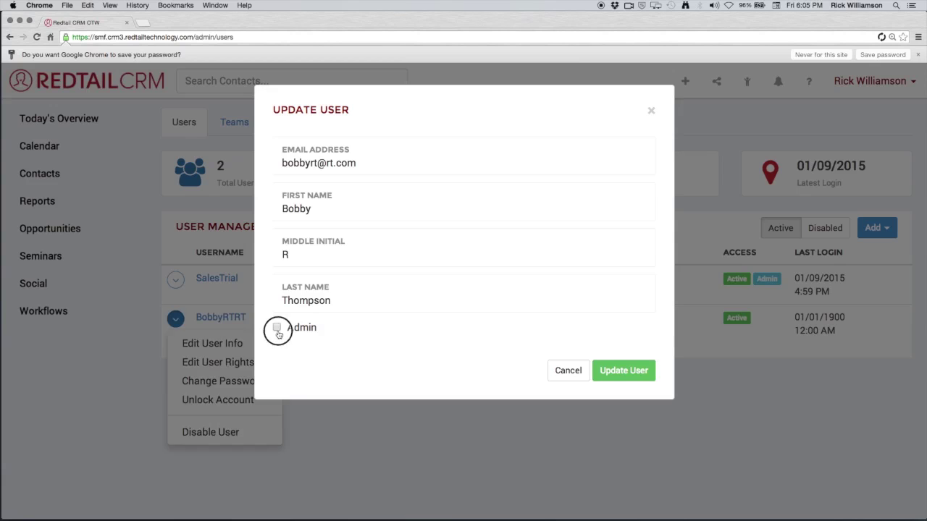
pyautogui.click(608, 375)
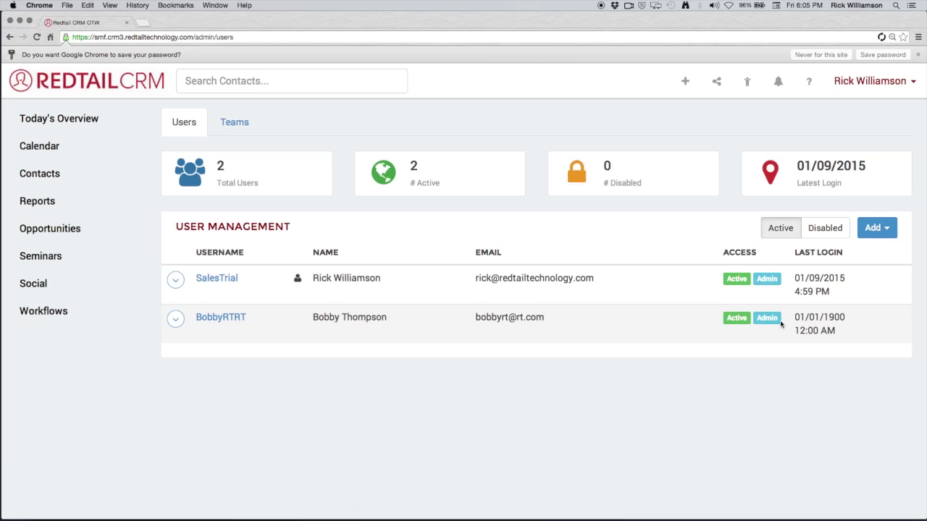
pyautogui.click(175, 319)
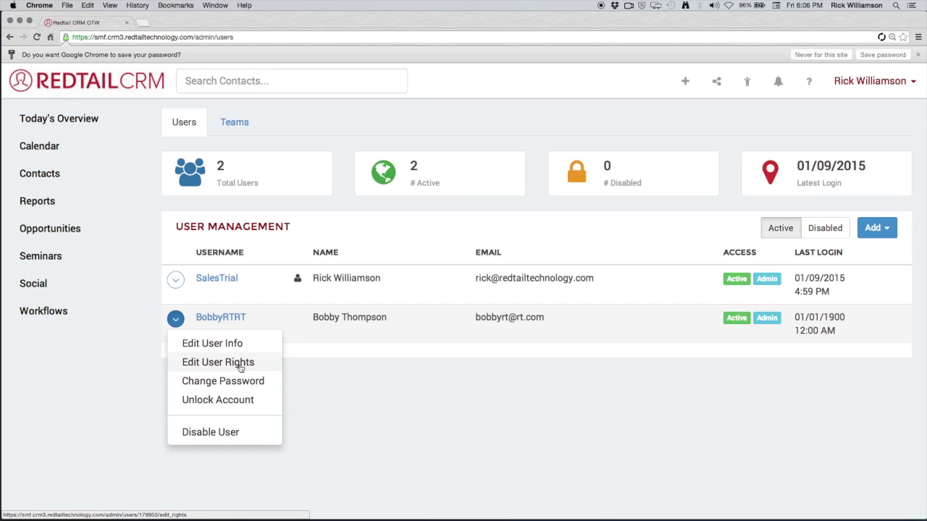
# Untick all seven user rights, Export Data through Access Reports, and save them.
pyautogui.click(240, 367)
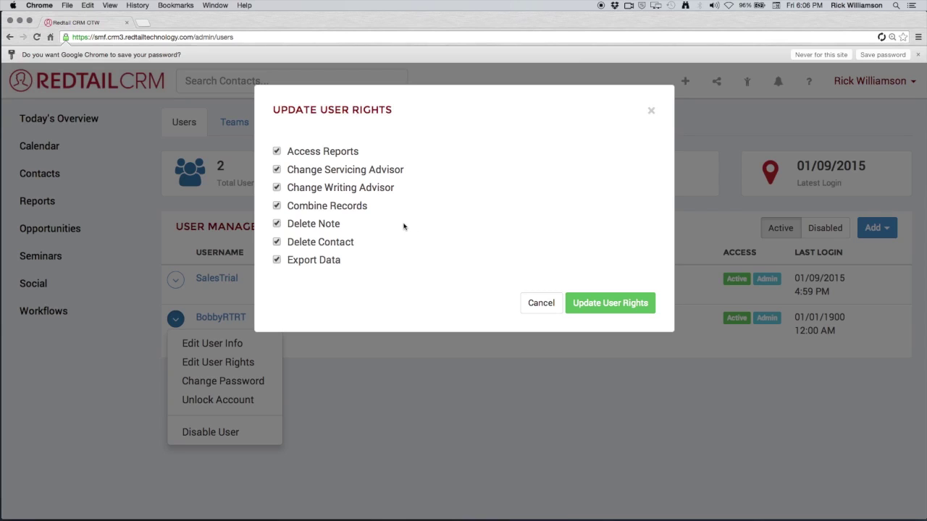
pyautogui.click(276, 260)
pyautogui.click(277, 242)
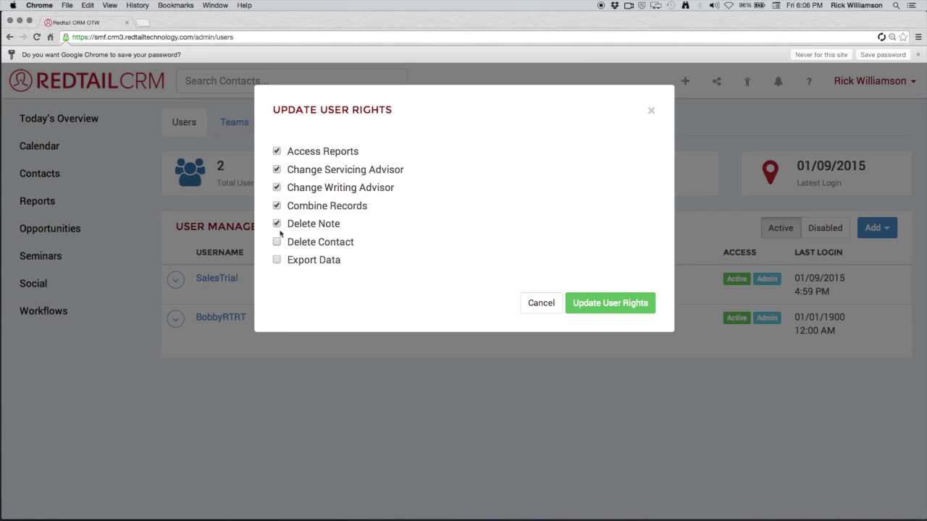
pyautogui.click(276, 223)
pyautogui.click(277, 206)
pyautogui.click(277, 188)
pyautogui.click(277, 169)
pyautogui.click(277, 153)
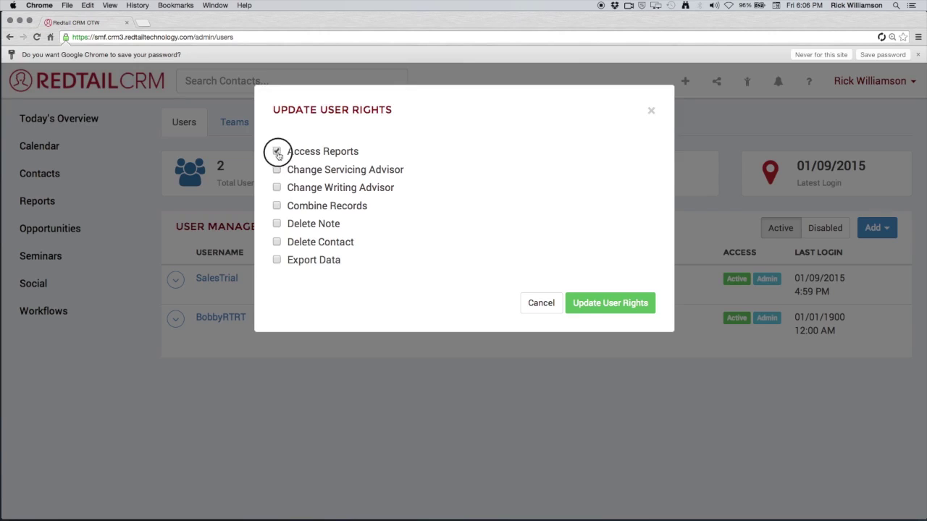
pyautogui.click(591, 304)
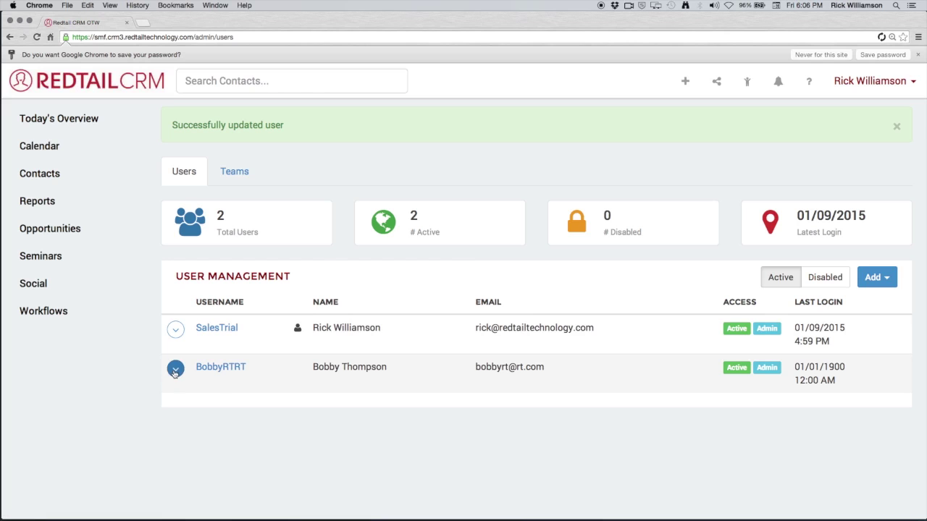
pyautogui.click(175, 371)
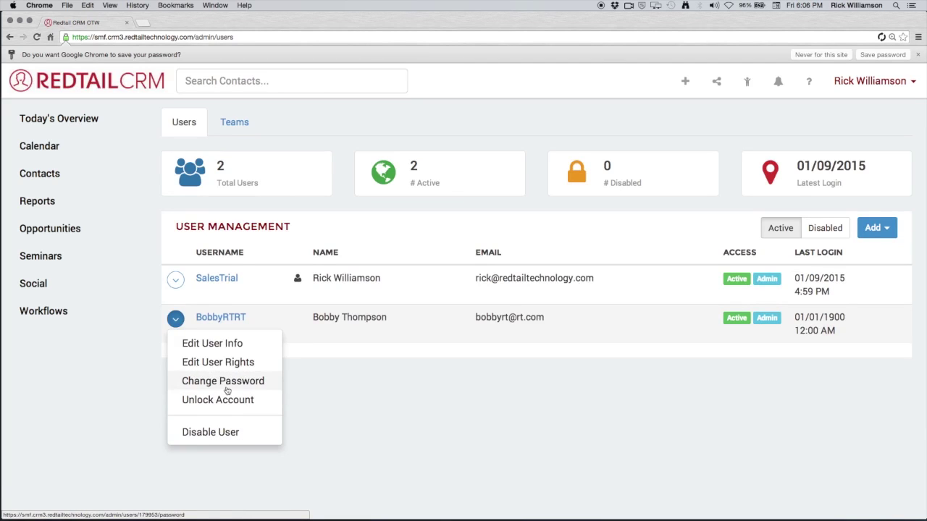
# Open the user's Change Password form, cancel it unsaved, and reopen the row's actions menu.
pyautogui.click(227, 382)
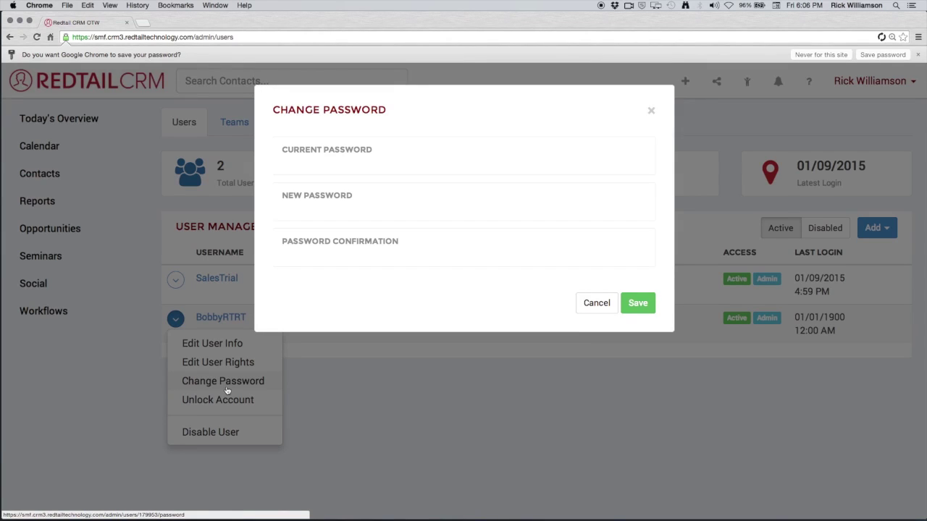
pyautogui.click(592, 306)
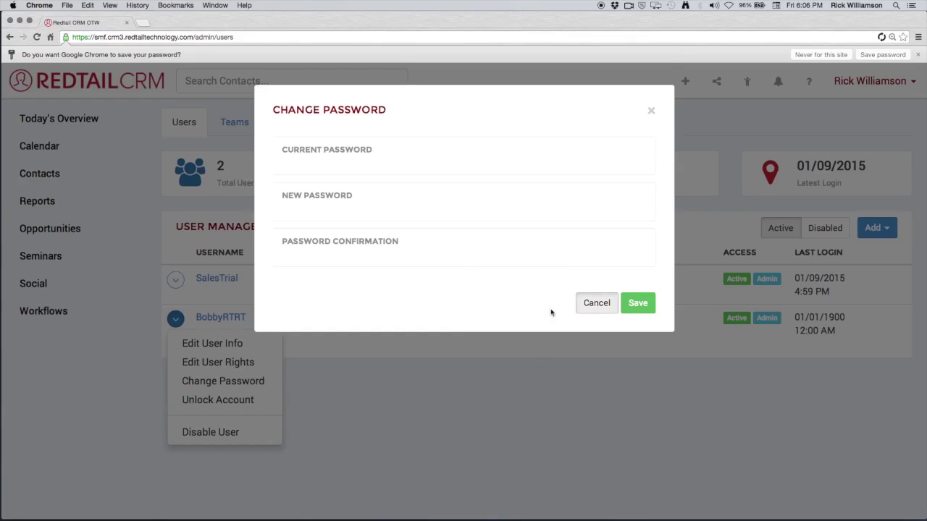
pyautogui.click(175, 320)
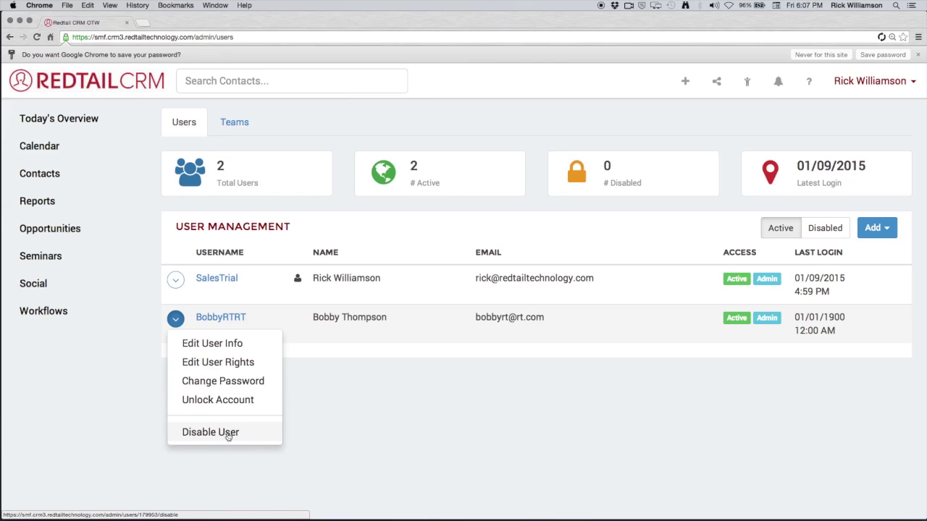
# Disable the user's account after confirming, then filter the list to disabled users.
pyautogui.click(228, 433)
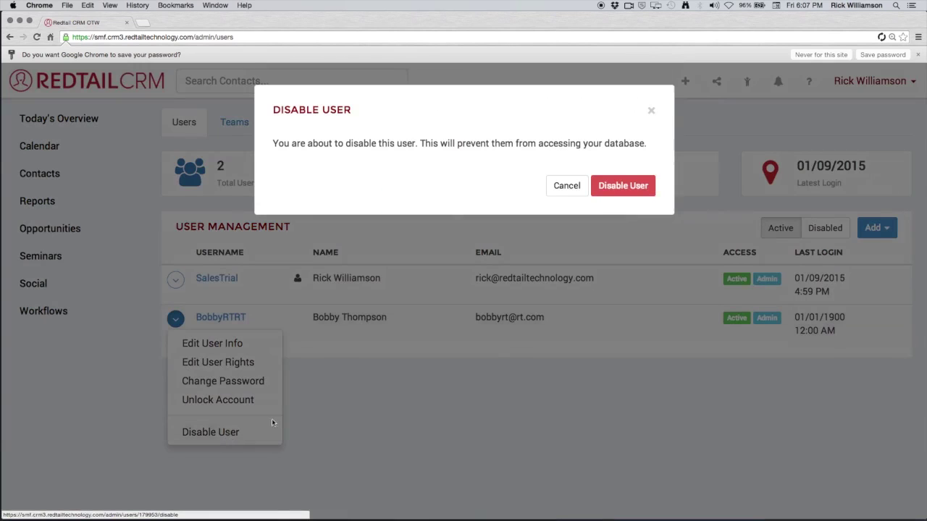
pyautogui.click(654, 187)
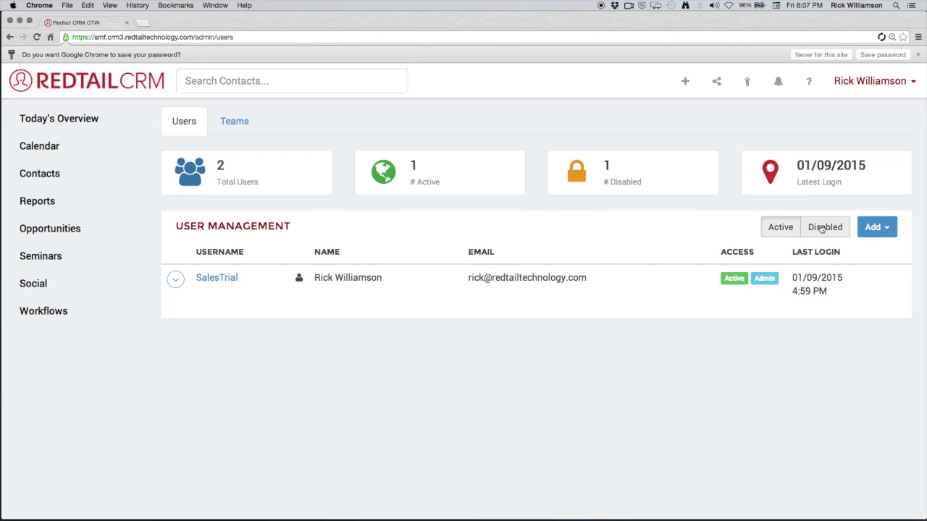
pyautogui.click(821, 229)
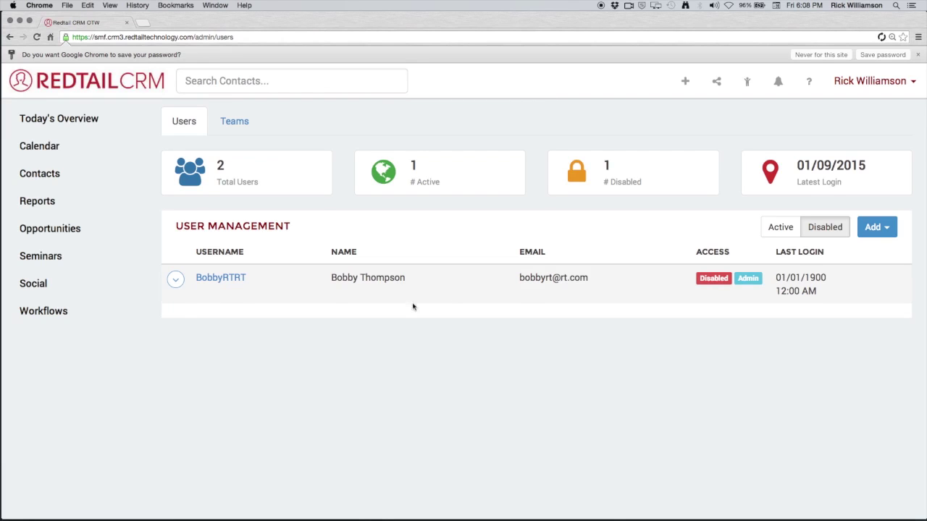
# Start a new user and enter its username, password, confirmation and e-mail address.
pyautogui.click(879, 229)
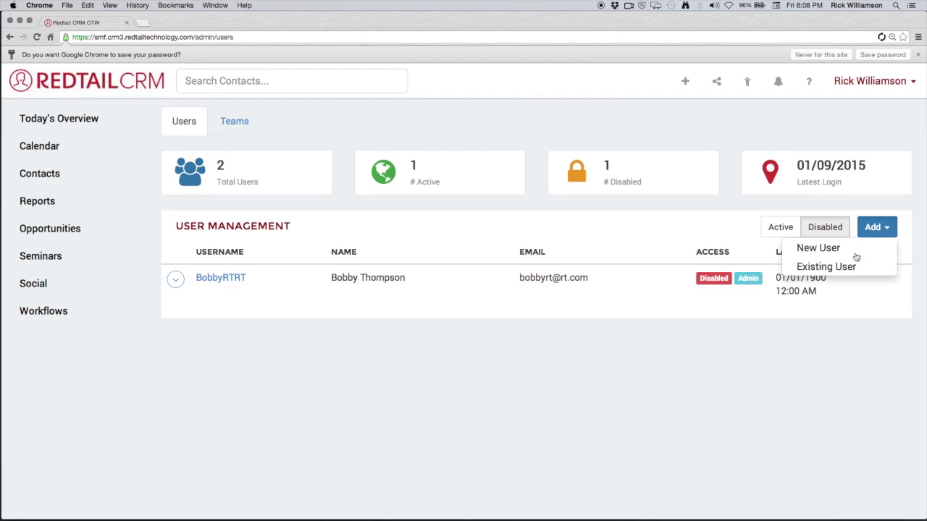
pyautogui.click(819, 248)
pyautogui.click(340, 168)
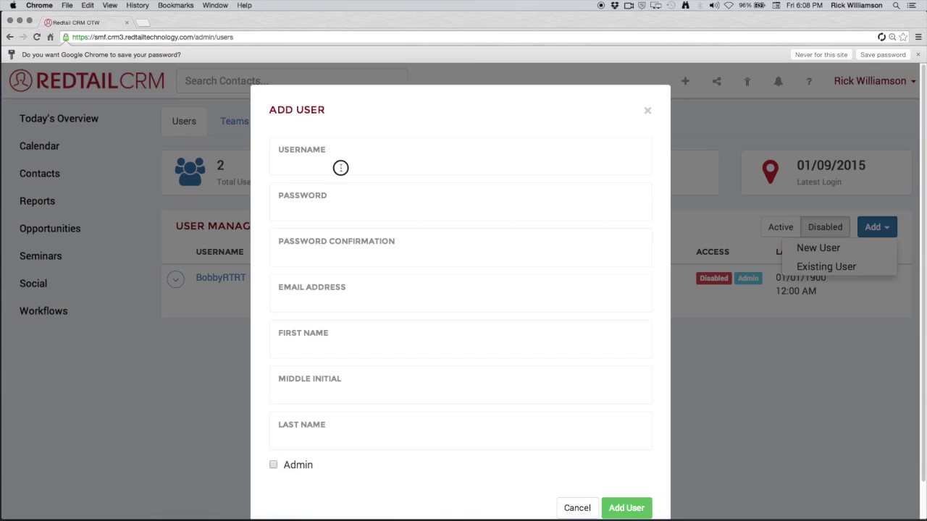
pyautogui.write('SallyRT')
pyautogui.press('Tab')
pyautogui.write('••••••••')
pyautogui.press('Tab')
pyautogui.write('••••••••')
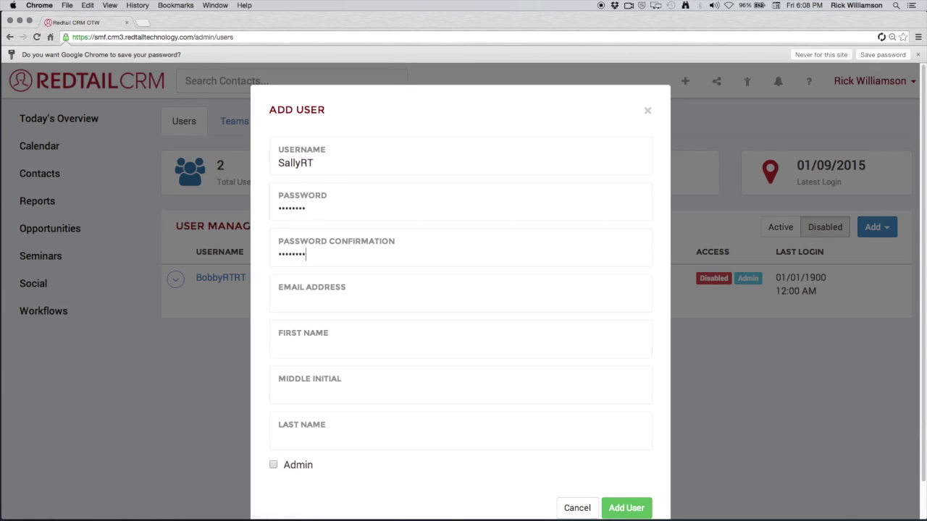
pyautogui.press('Tab')
# Enter the user's capitalised first name and last name, then save the non-admin account.
pyautogui.press('Tab')
pyautogui.write('sally')
pyautogui.press('BackSpace')
pyautogui.press('BackSpace')
pyautogui.press('BackSpace')
pyautogui.press('BackSpace')
pyautogui.press('BackSpace')
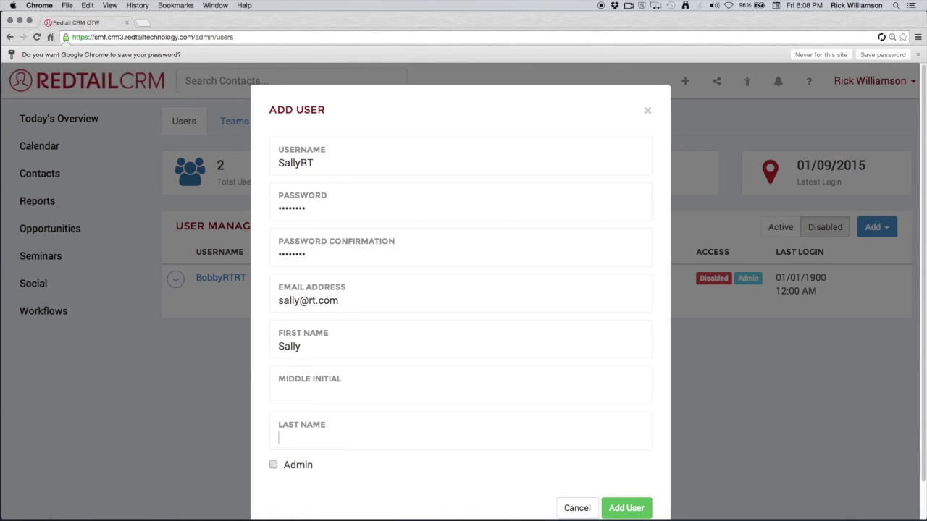
pyautogui.press('Tab')
pyautogui.press('Tab')
pyautogui.click(628, 509)
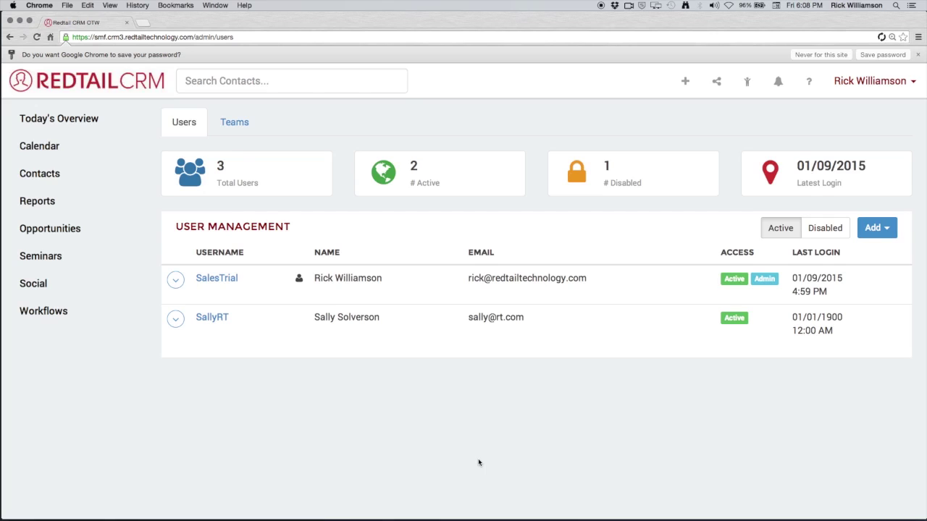
# Create the team 'Team Amazing' on the Teams tab and open its member page.
pyautogui.click(229, 132)
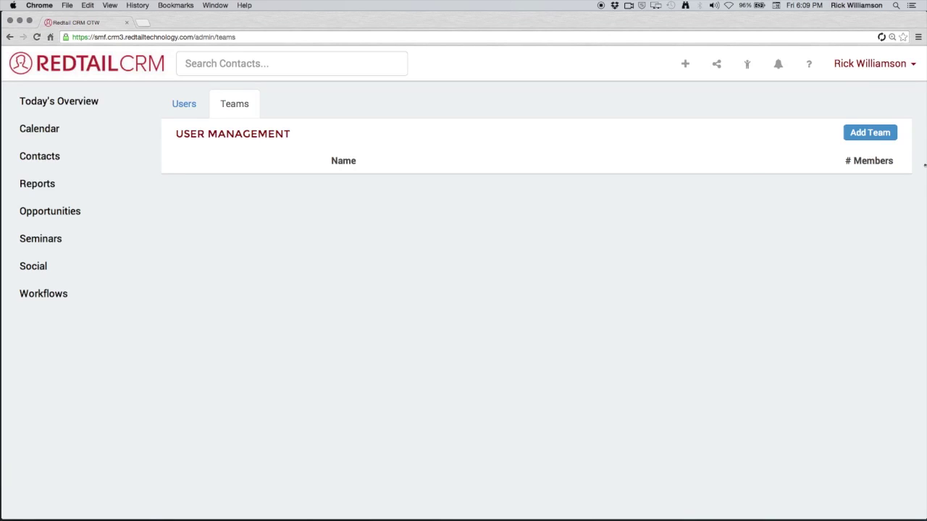
pyautogui.click(869, 134)
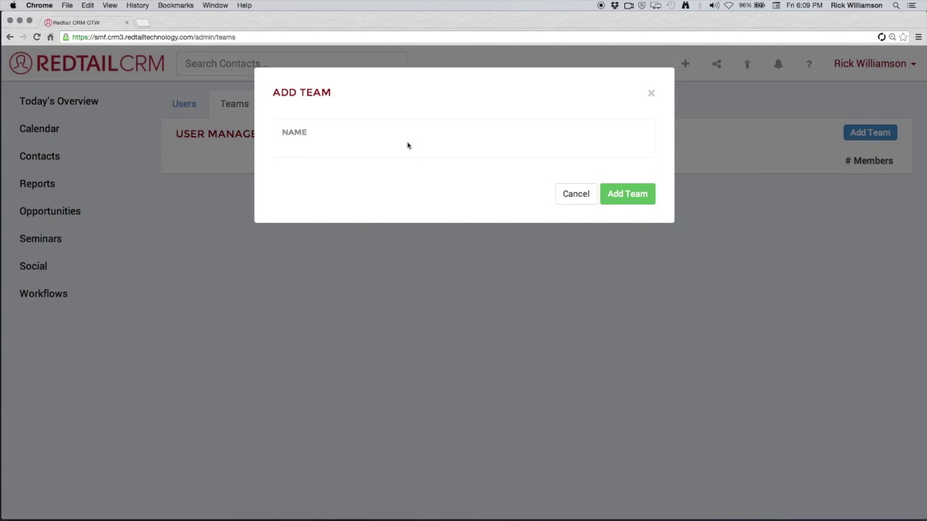
pyautogui.click(391, 143)
pyautogui.write('Team Amazing')
pyautogui.click(640, 202)
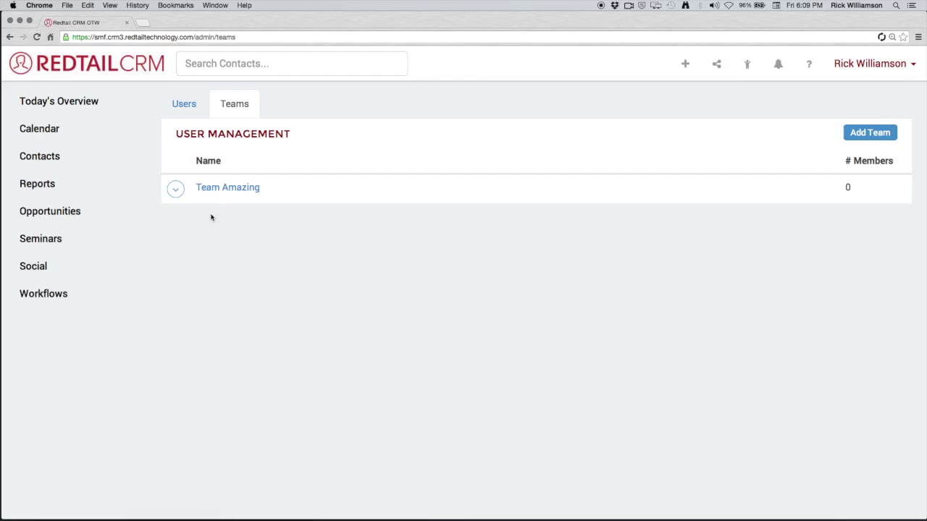
pyautogui.click(175, 189)
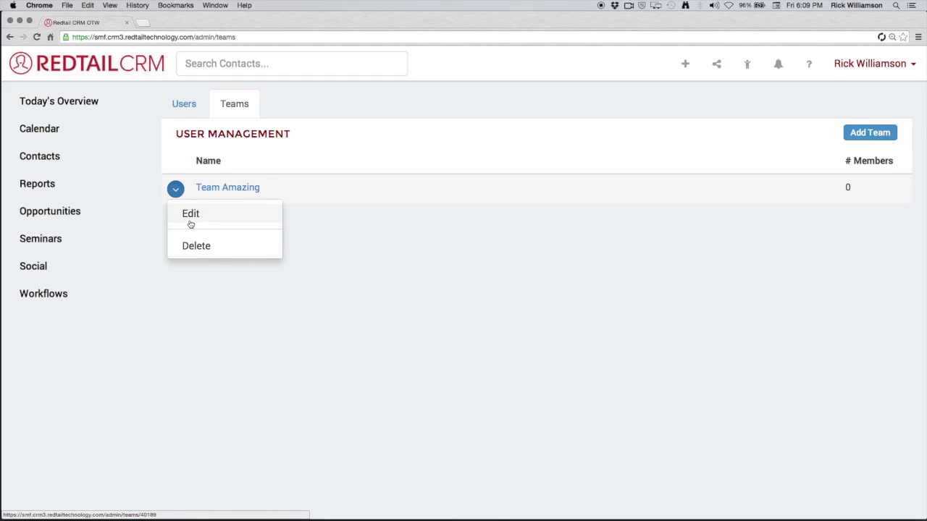
pyautogui.click(251, 188)
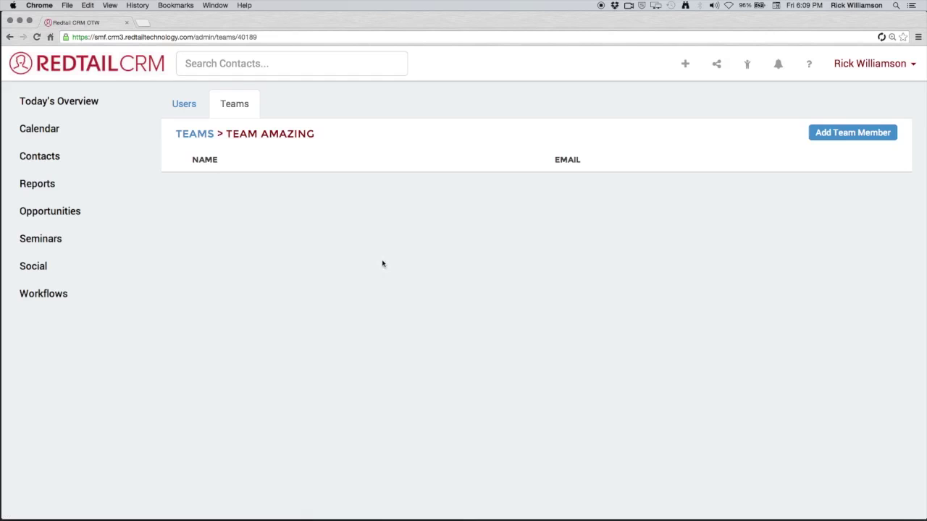
# Add the account owner to Team Amazing as a member.
pyautogui.click(821, 138)
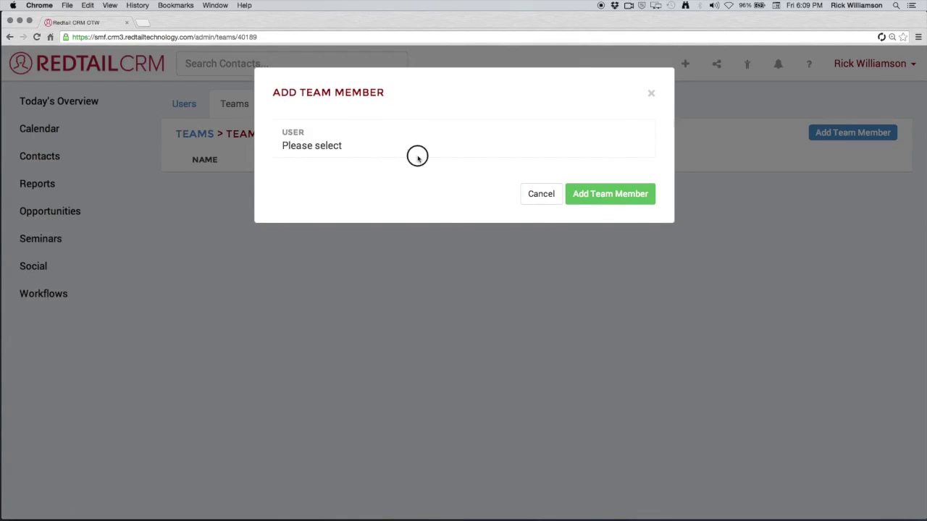
pyautogui.click(417, 156)
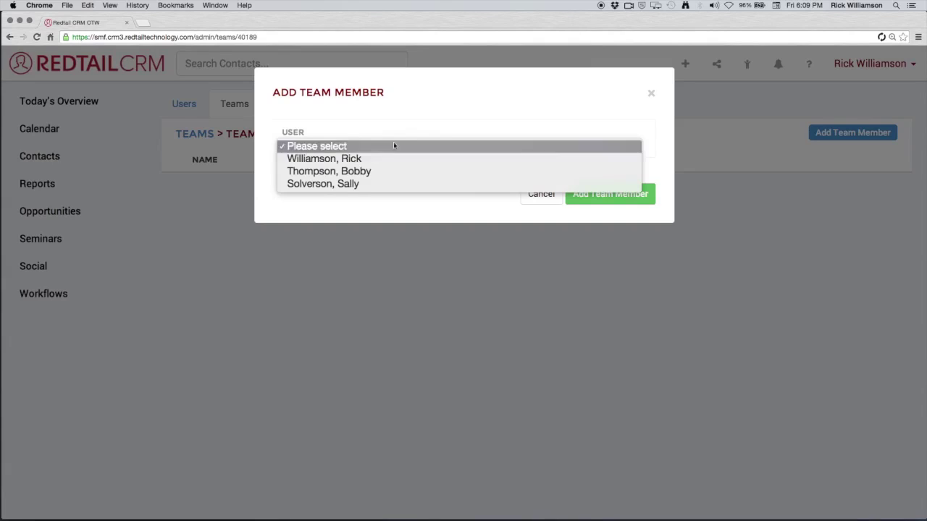
pyautogui.click(395, 158)
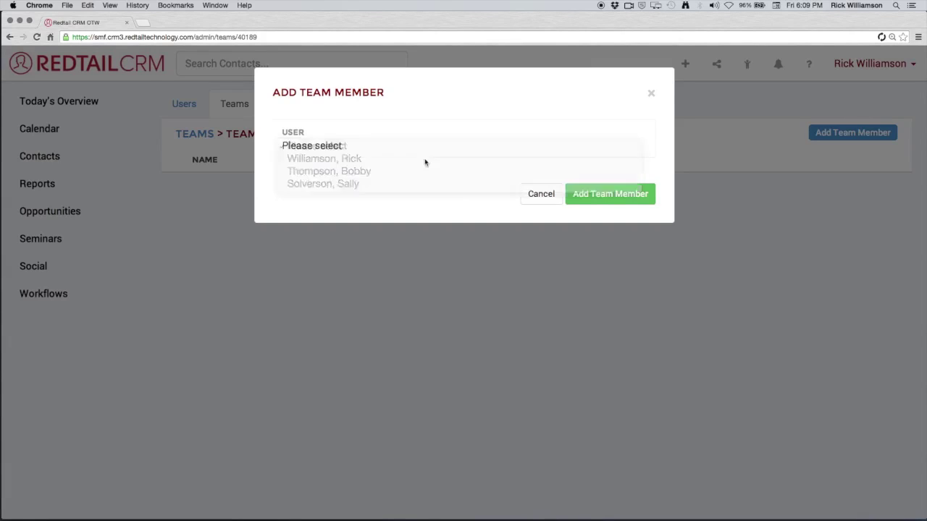
pyautogui.click(625, 193)
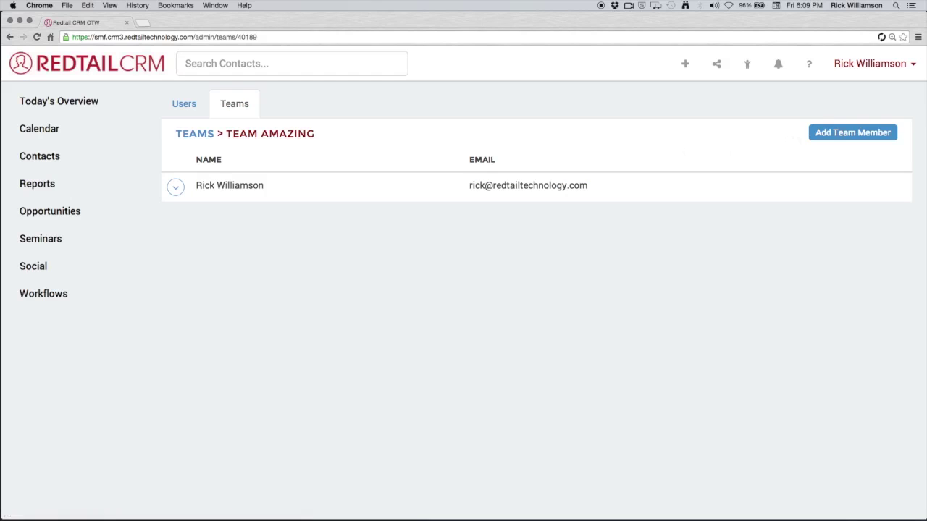
# Add the newly created user to the team as well, then return to the Users list.
pyautogui.click(836, 137)
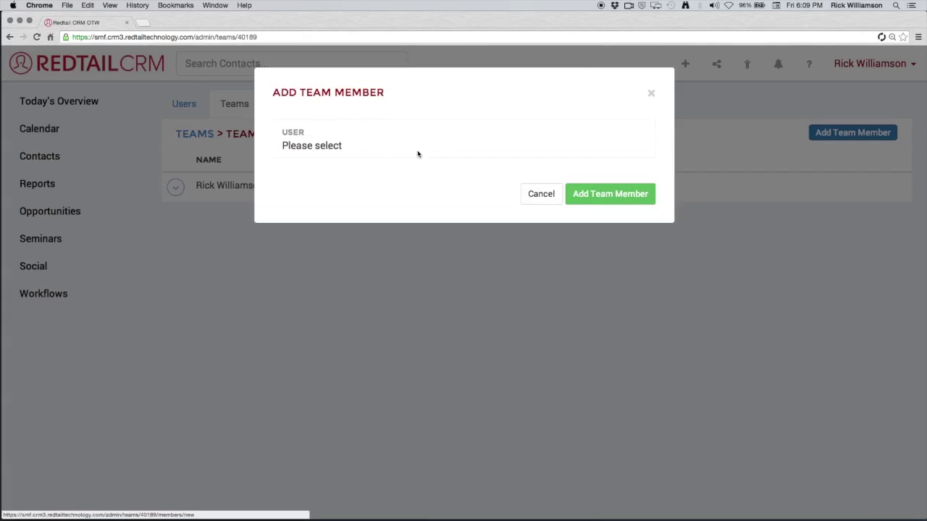
pyautogui.click(413, 151)
pyautogui.click(410, 186)
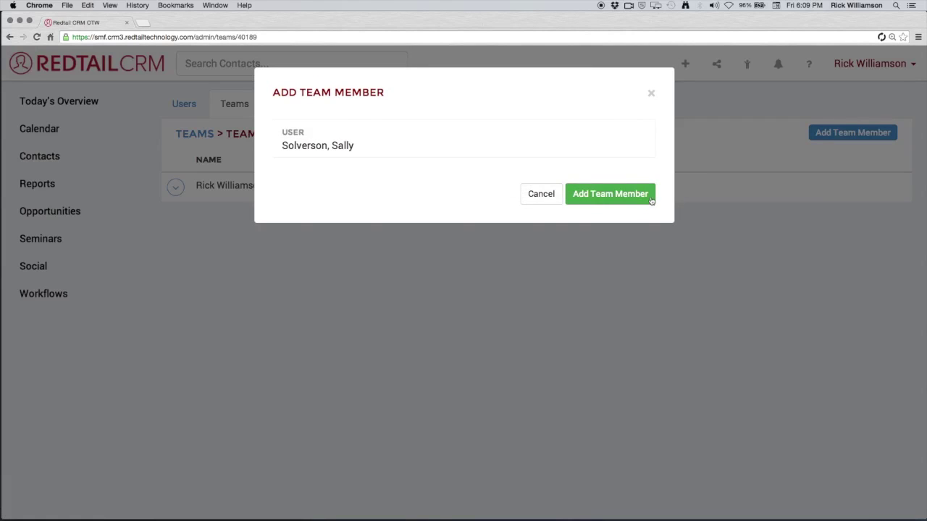
pyautogui.click(643, 195)
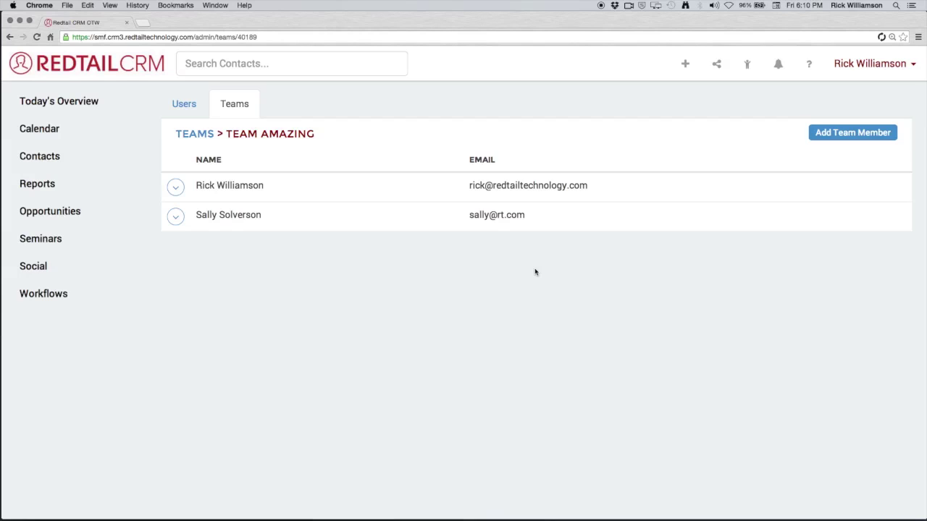
pyautogui.click(194, 113)
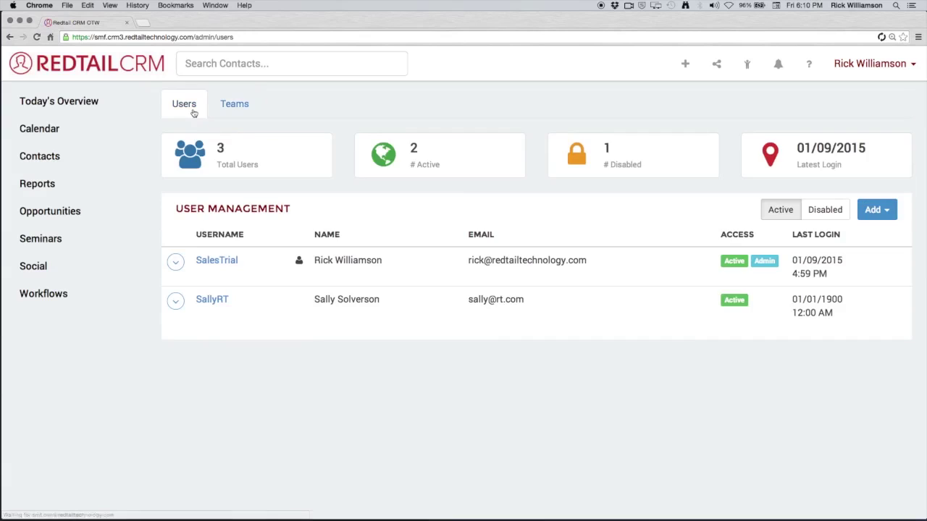